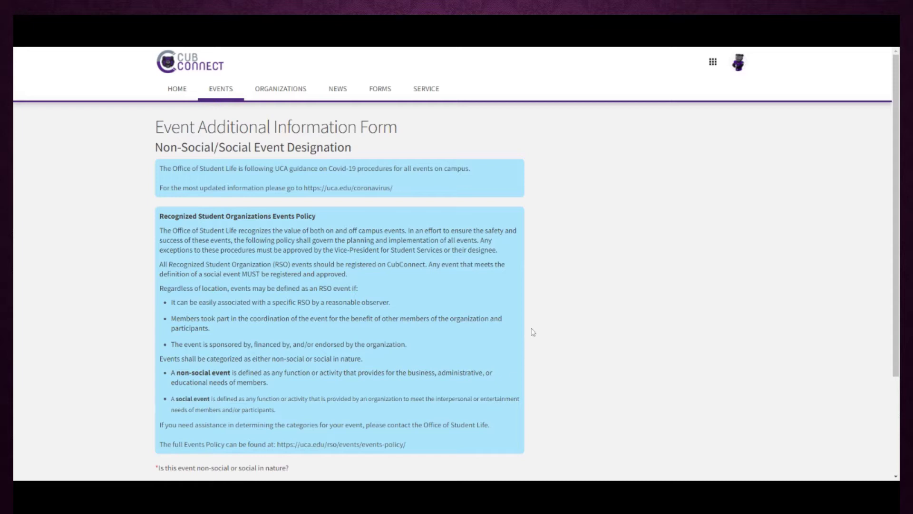
Scroll down the designation page and choose the Non-Social event option
scroll(533, 332, down, 1)
scroll(533, 331, down, 1)
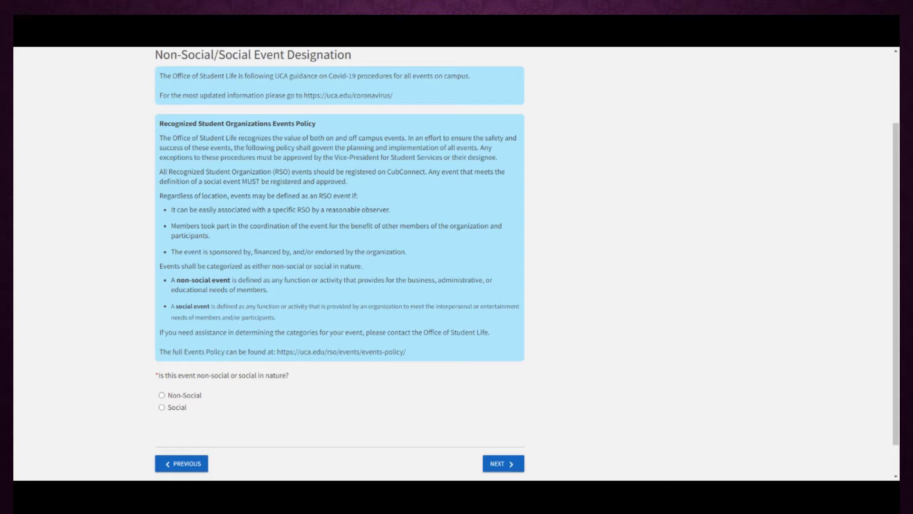
click(162, 395)
On the Non-Social registration page, describe the event: setup at 3 PM, ending at 4 PM, cleanup afterward
click(498, 465)
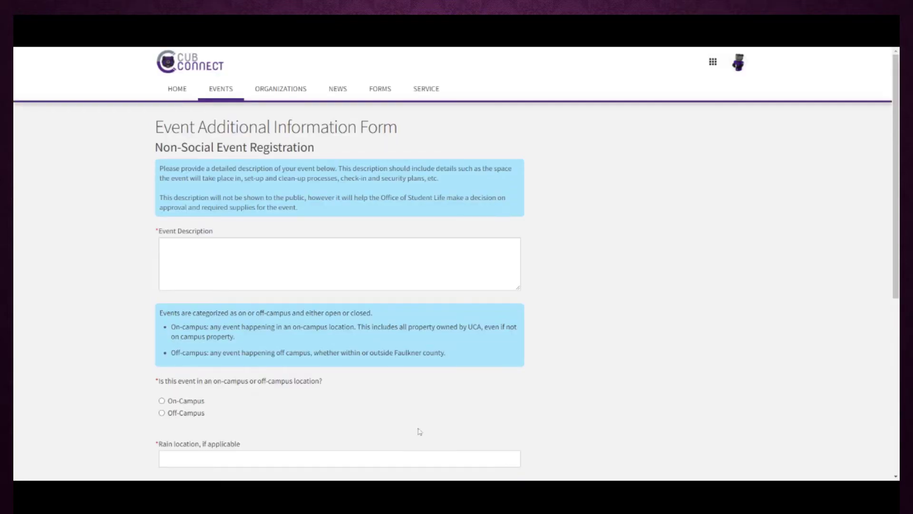
click(195, 261)
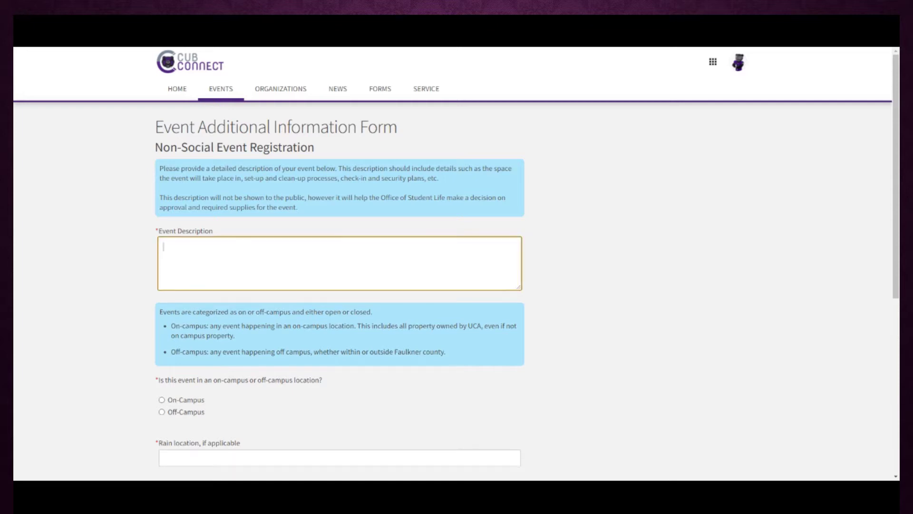
text(We will s)
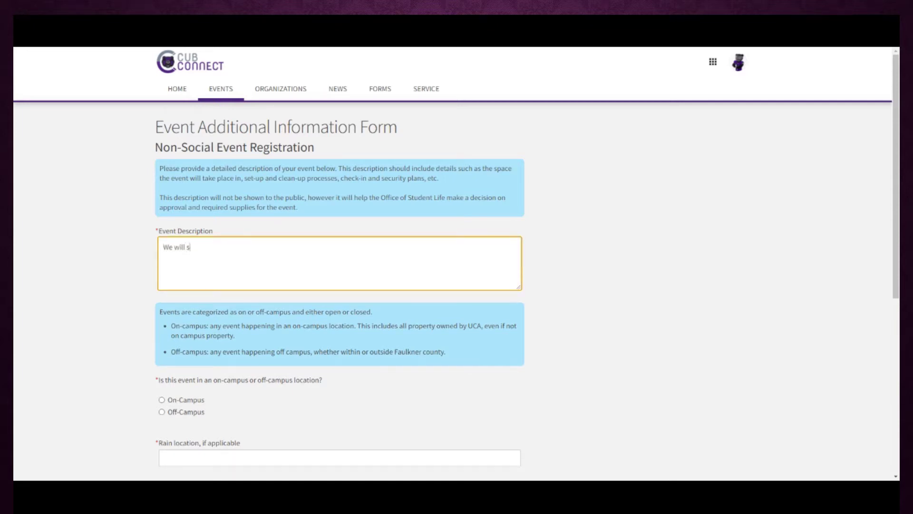
text(et up at 3 PM, ho)
text(ld the venue)
key(BackSpace)
key(BackSpace)
key(BackSpace)
key(BackSpace)
key(BackSpace)
text(event, and end)
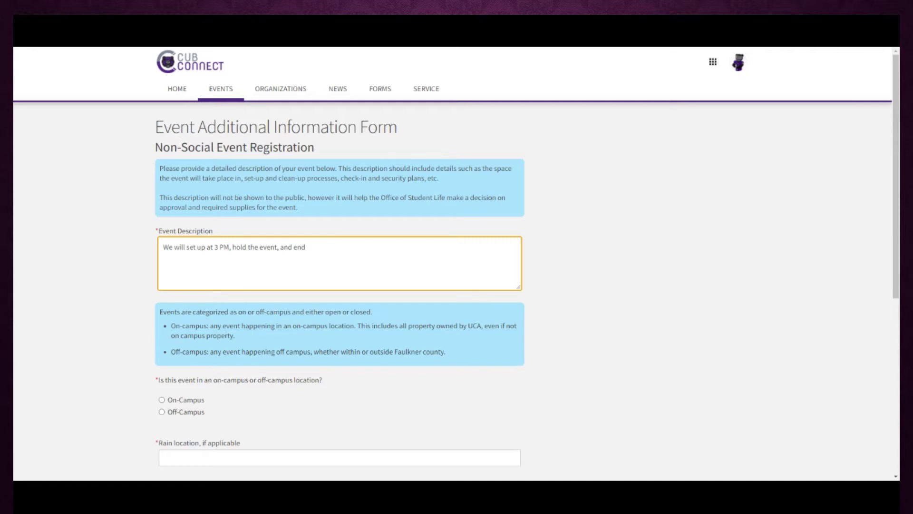
text( at 4 PM with cleanup afterward.)
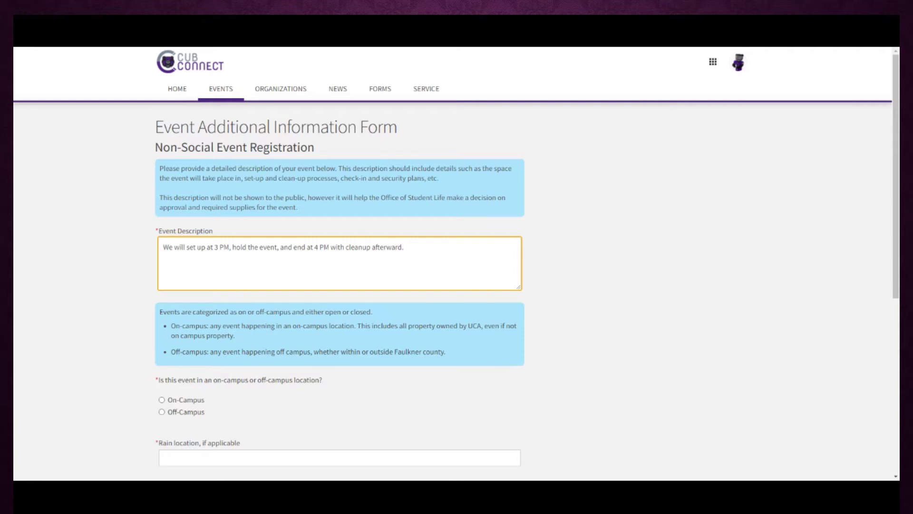
click(91, 296)
Enter SC Ballroom as the rain location and None for outside groups
scroll(90, 296, down, 3)
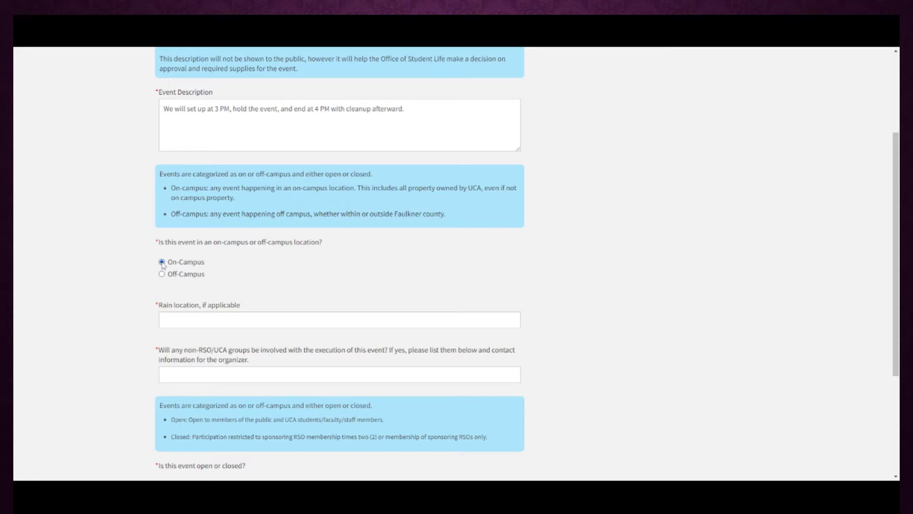
scroll(107, 301, down, 1)
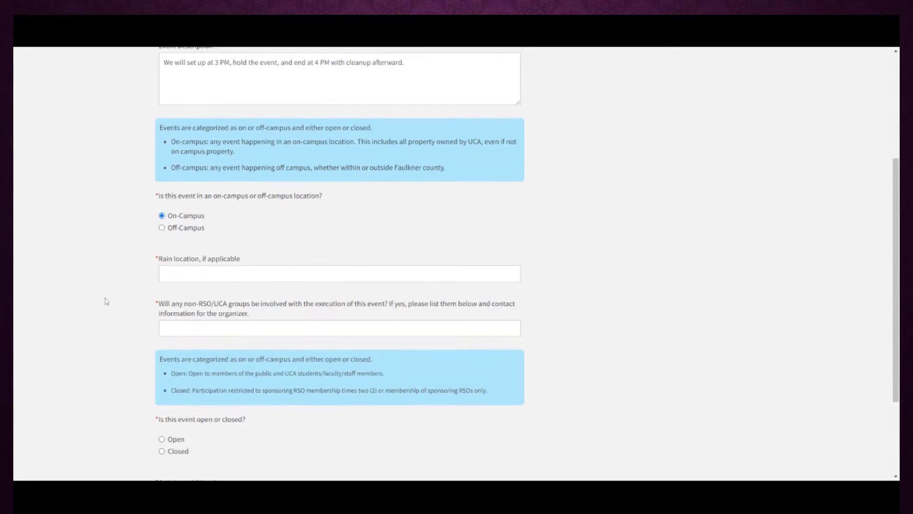
click(167, 274)
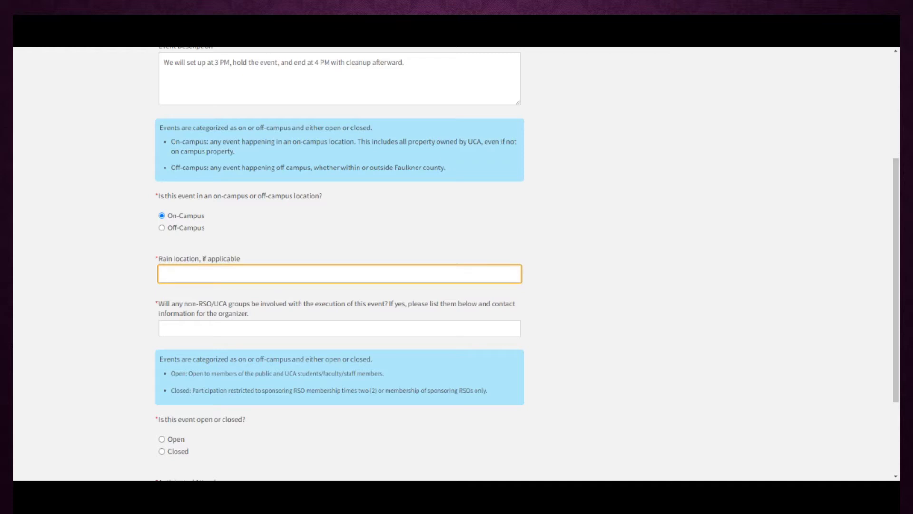
text(SC Ballroom)
click(74, 294)
scroll(74, 294, down, 2)
click(276, 235)
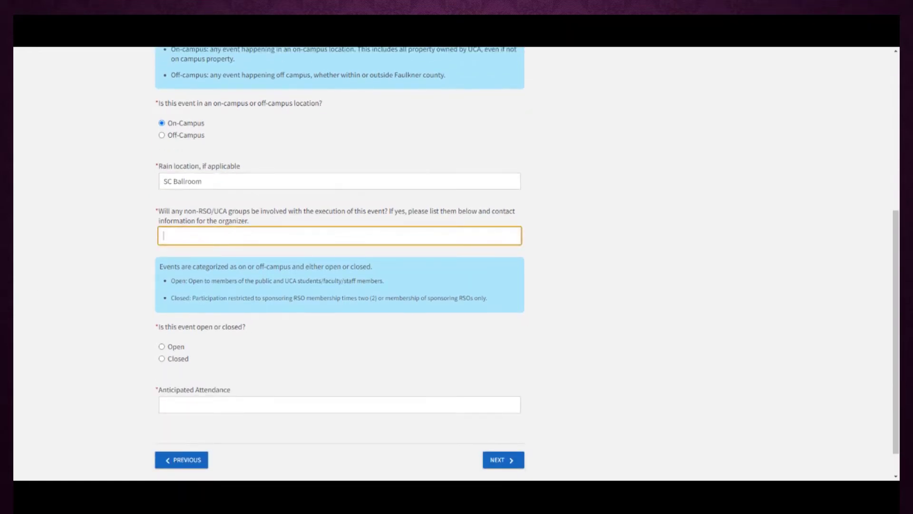
text(None)
click(95, 272)
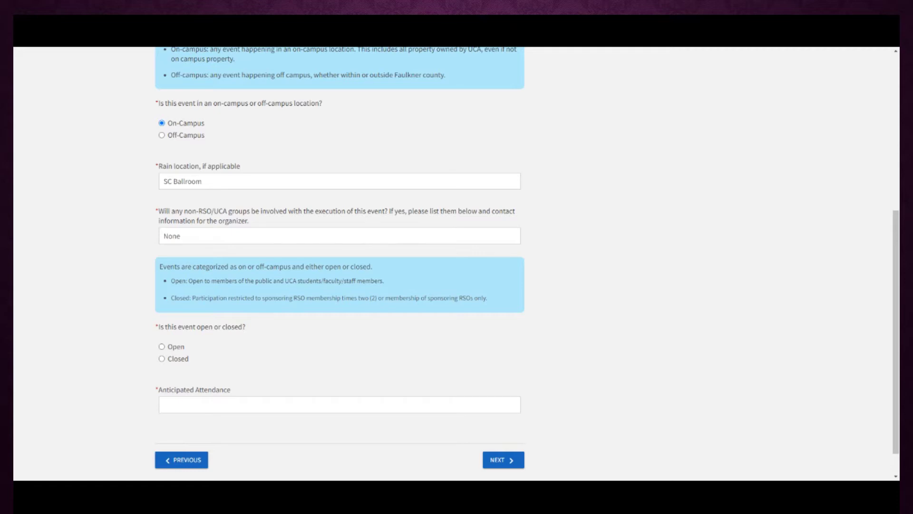
Mark the event Open with 150 anticipated attendees, then return to the designation page
scroll(87, 278, down, 1)
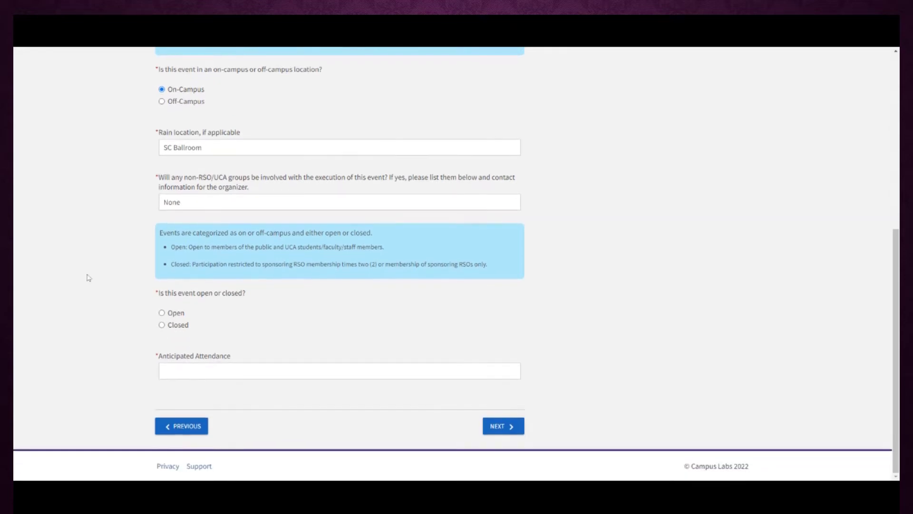
click(162, 314)
click(163, 370)
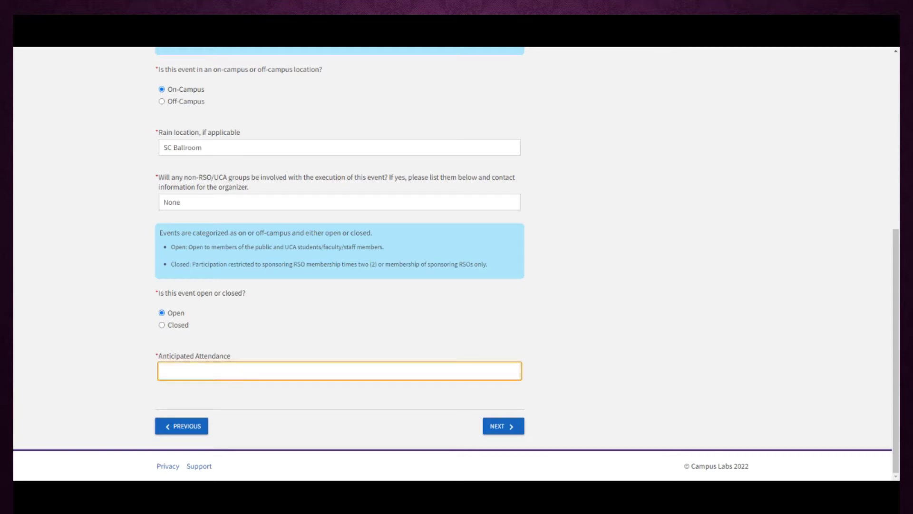
text(150)
click(264, 396)
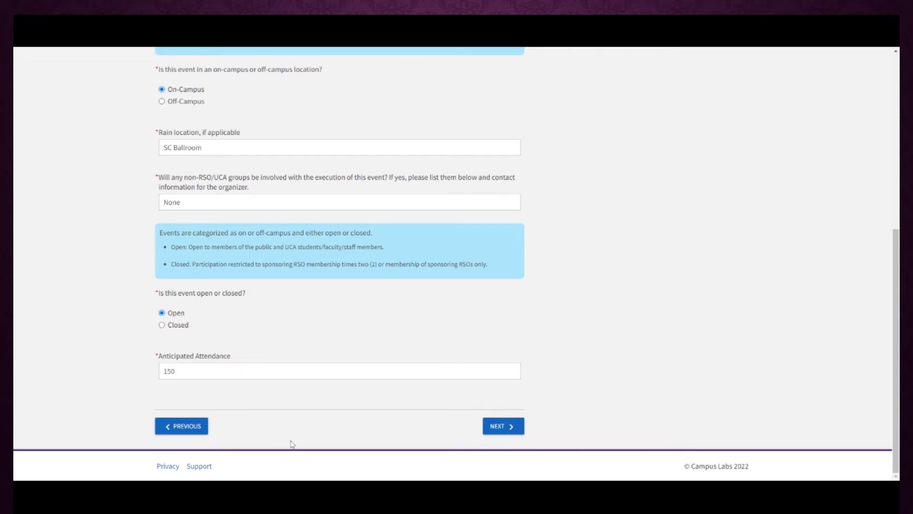
click(184, 426)
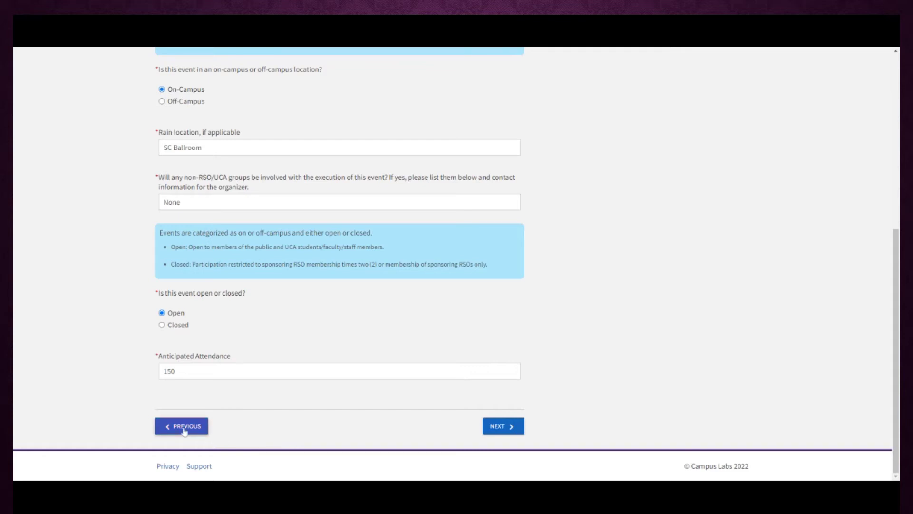
Change the designation to Social and continue to the Social Event Registration page
scroll(152, 416, down, 3)
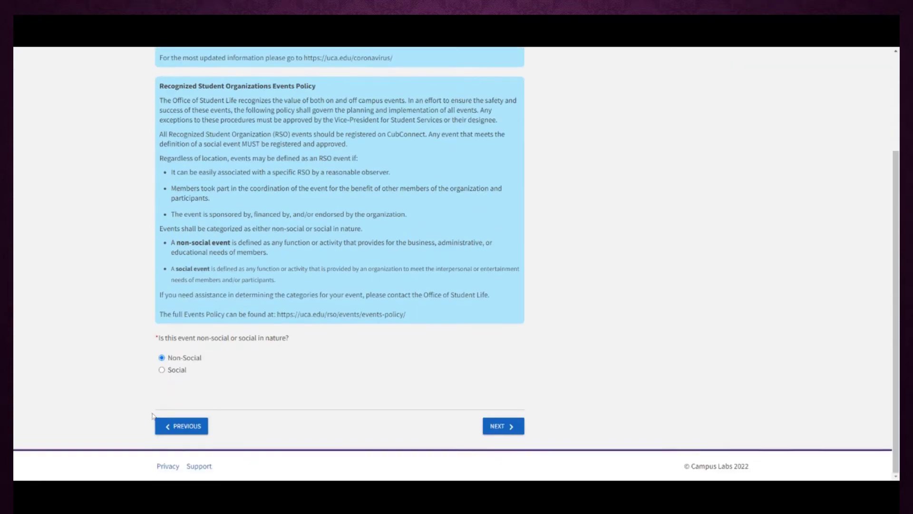
click(162, 369)
click(504, 426)
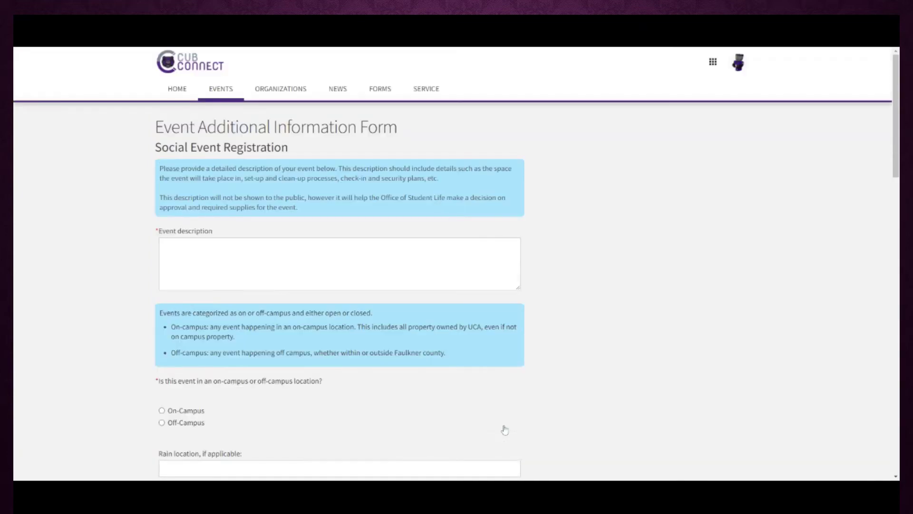
Describe the event: 3 PM setup, monitors at 3:30 PM, ending at 4, cancel if attendance is low
click(164, 259)
text(We will setu)
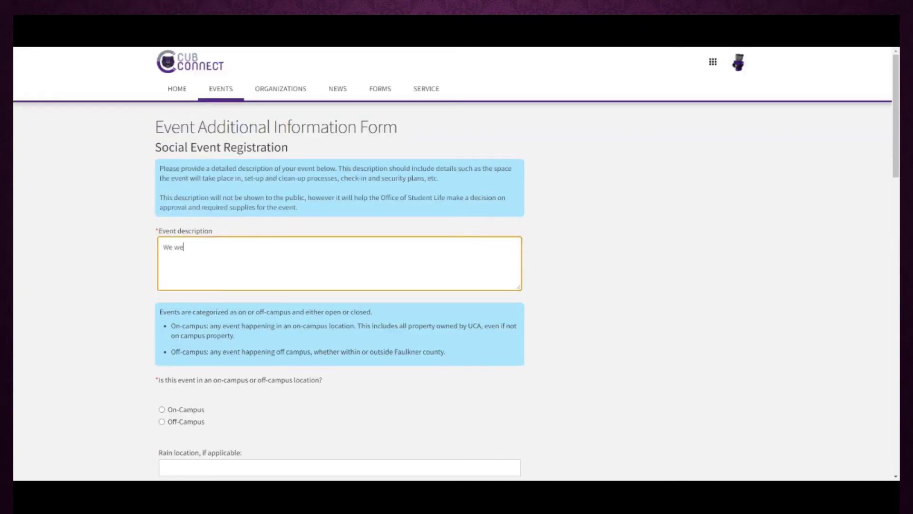
key(BackSpace)
text(up at 3 PM, event monitors will be )
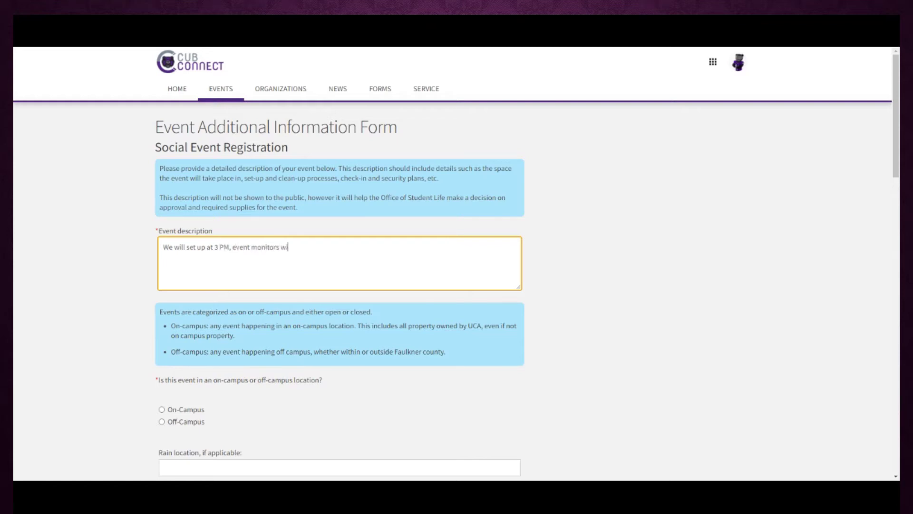
text(there at 3:)
text(30 PM, event wil)
text(l end a)
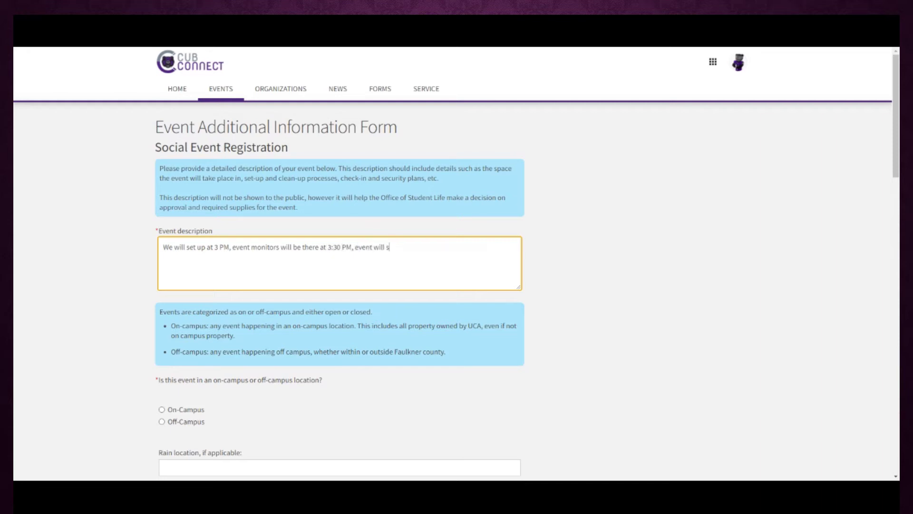
text(t 4, and we will cancel if there is lit)
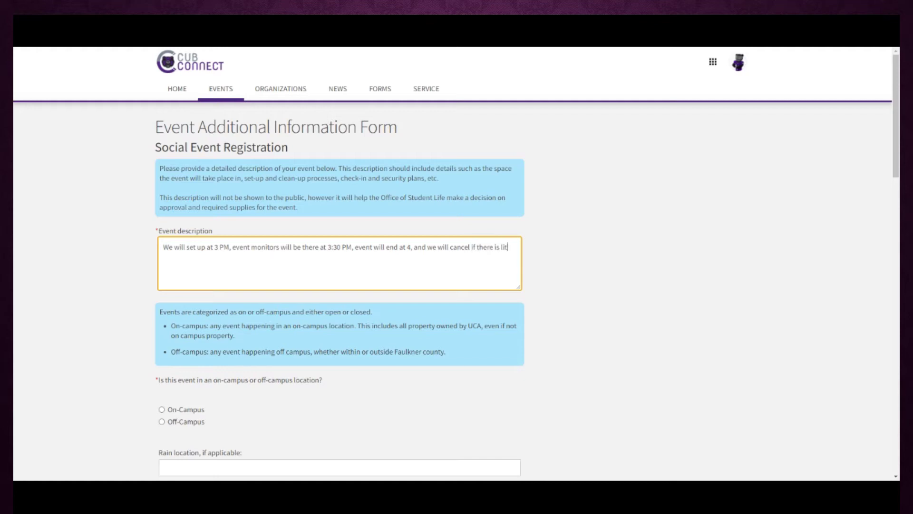
text(tle attendance.)
scroll(81, 363, down, 4)
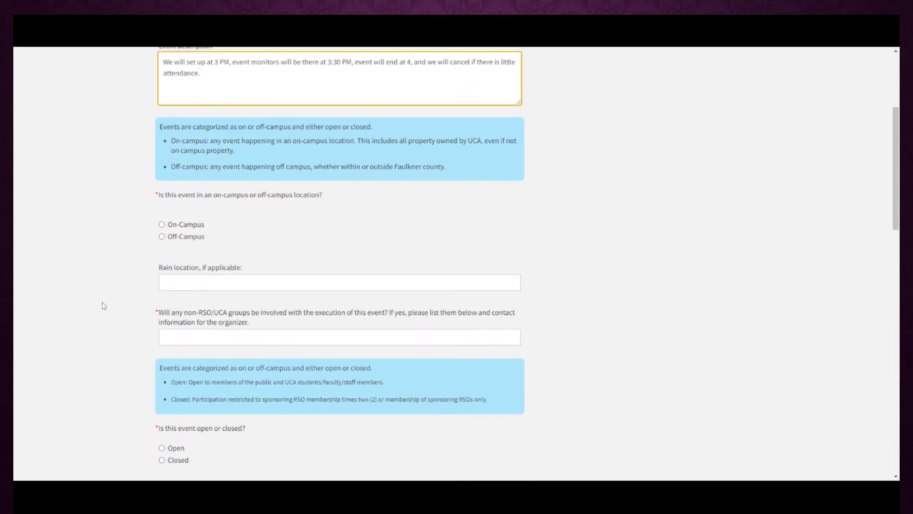
Mark the social event On-Campus, with None for rain location and None for outside groups
click(161, 224)
click(164, 283)
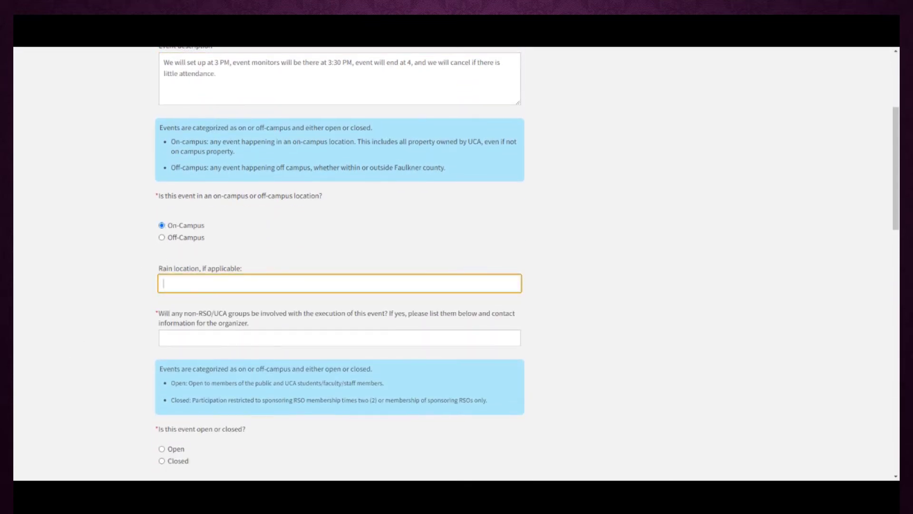
text(None)
click(129, 294)
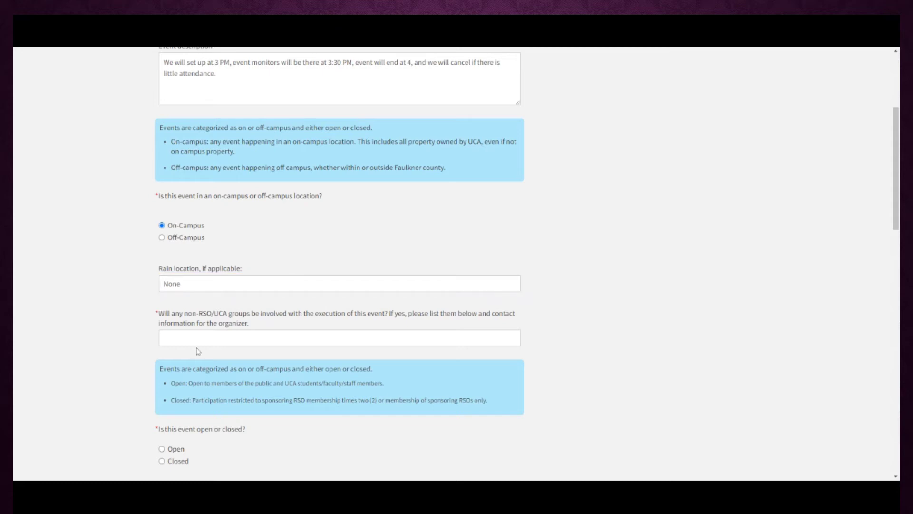
click(197, 339)
text(None)
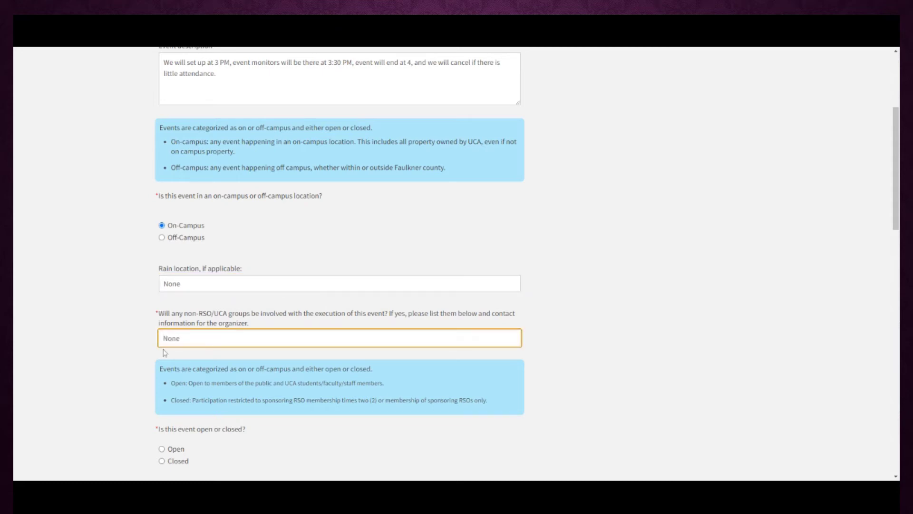
click(99, 341)
Mark the event Open and set anticipated attendance to 300
scroll(103, 338, down, 5)
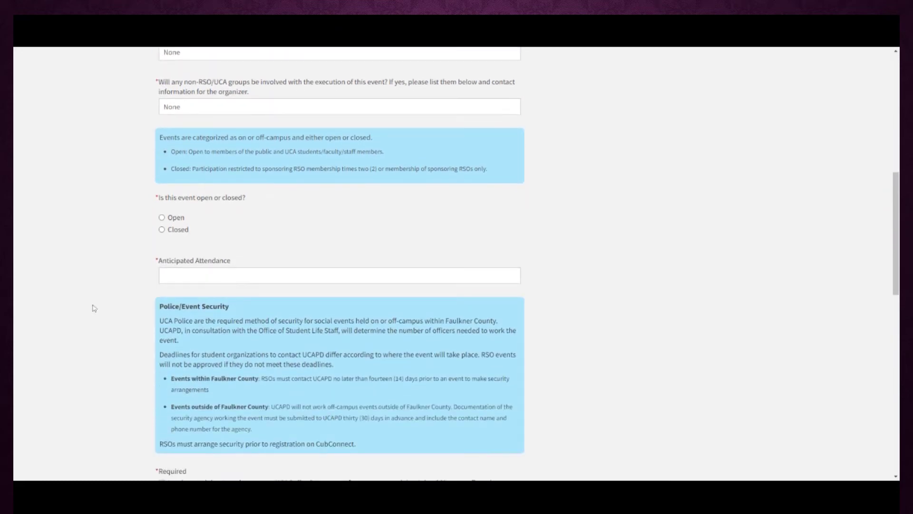
click(161, 218)
click(190, 276)
text(300)
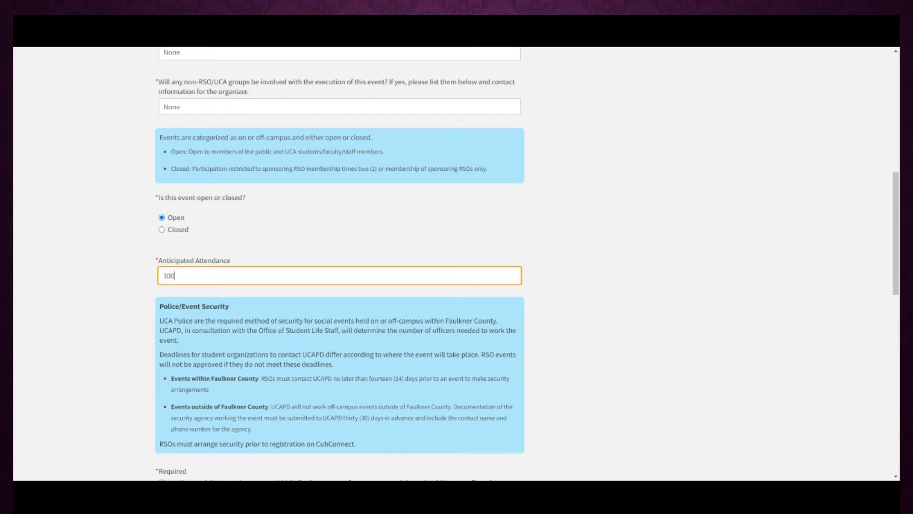
click(94, 282)
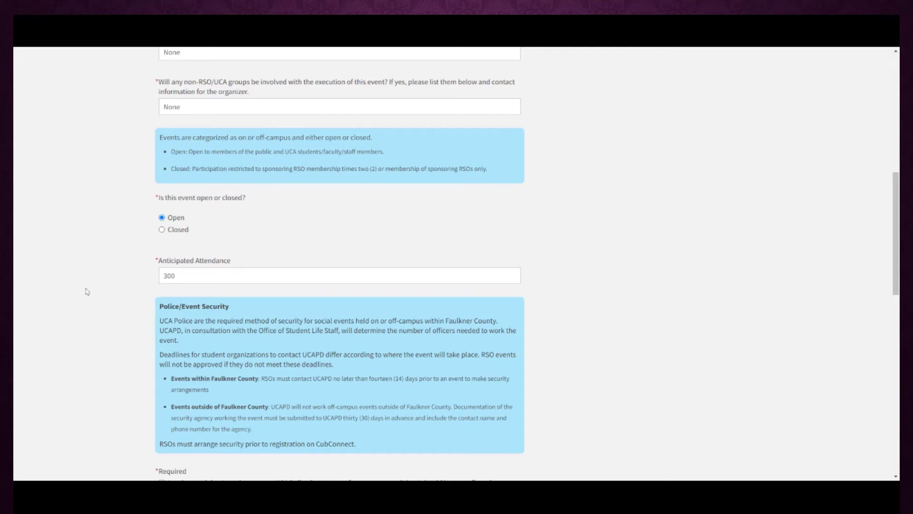
scroll(90, 288, down, 4)
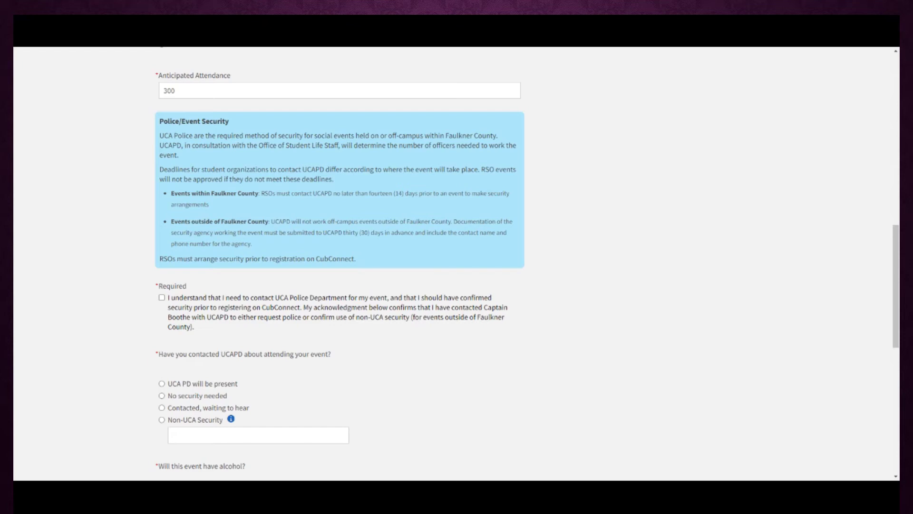
Tick the UCA Police acknowledgment, choose 'UCA PD will be present', and answer No to alcohol
scroll(96, 285, down, 1)
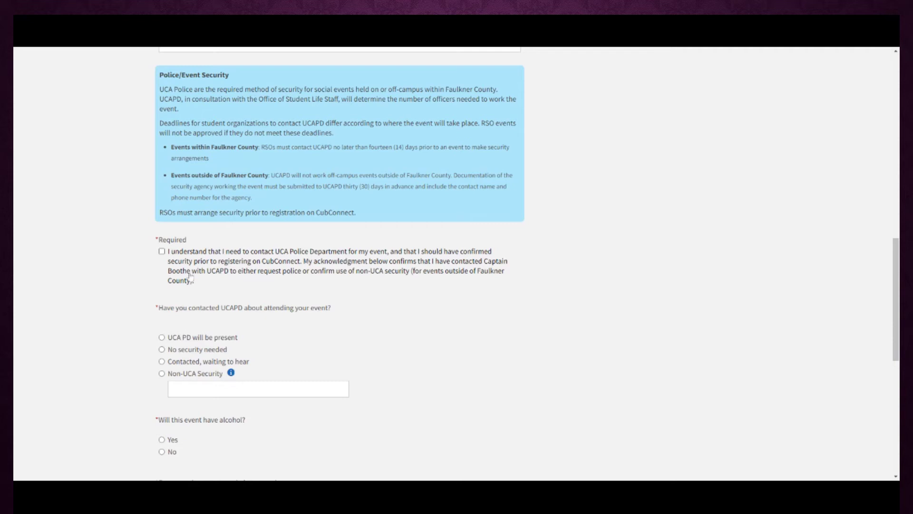
click(162, 251)
scroll(109, 282, down, 1)
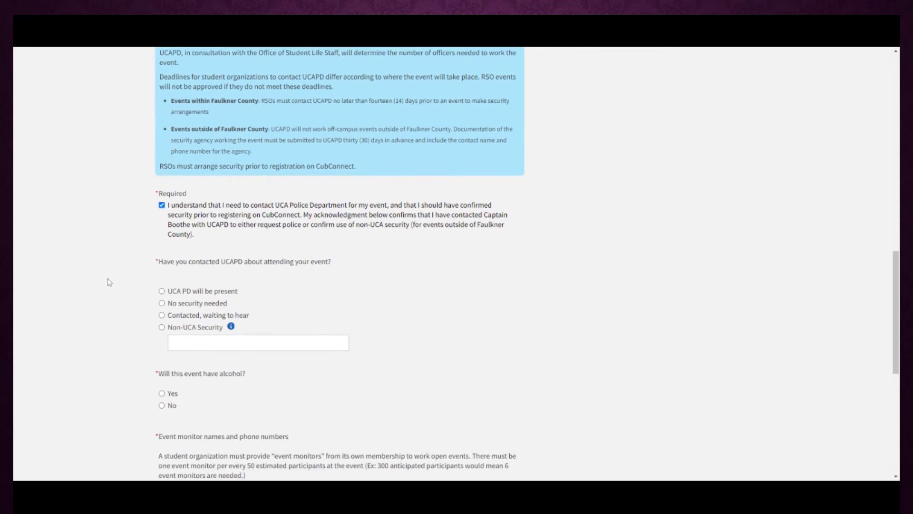
click(162, 292)
scroll(91, 286, down, 2)
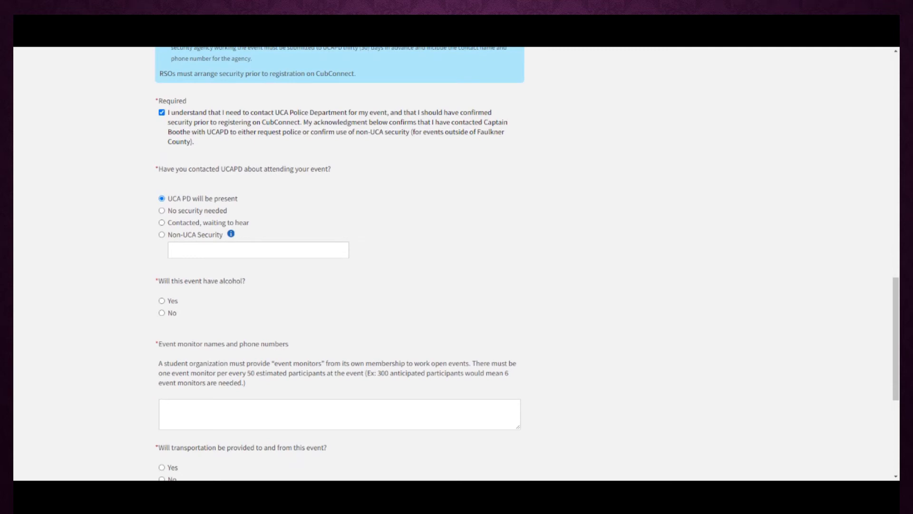
scroll(96, 281, down, 2)
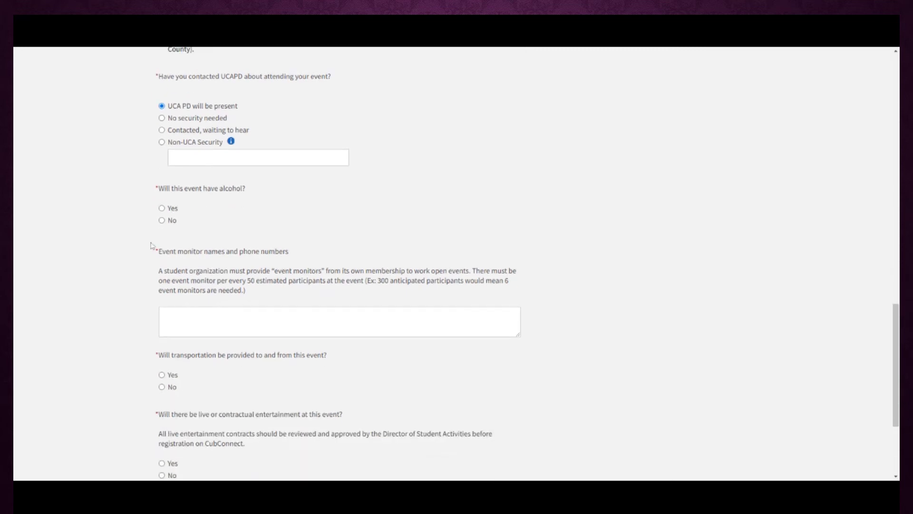
click(162, 221)
List two event monitors, entering each monitor's name and phone number in the monitor box
key(Tab)
scroll(119, 260, down, 1)
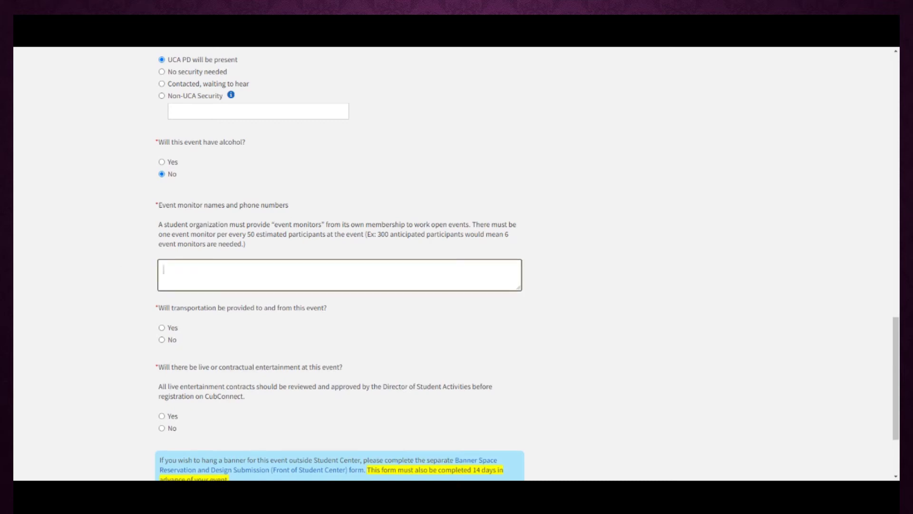
text(V)
key(BackSpace)
key(BackSpace)
key(BackSpace)
key(BackSpace)
key(BackSpace)
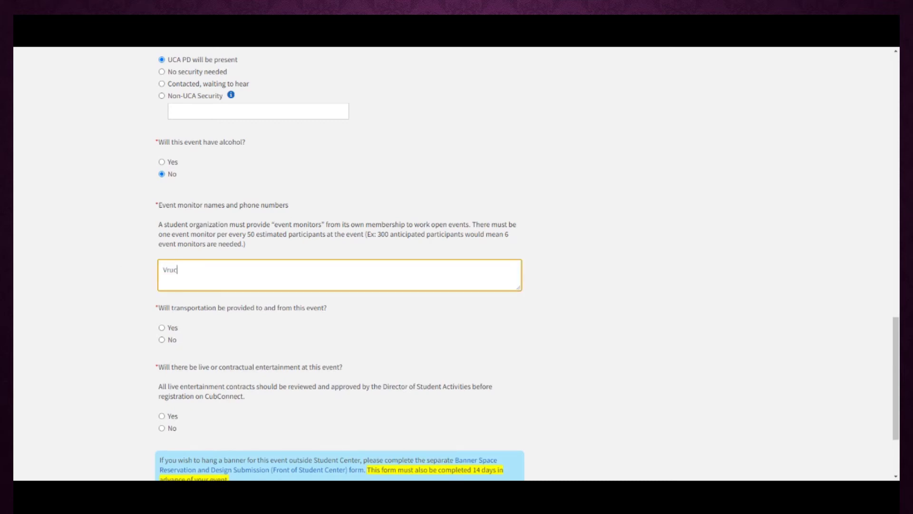
scroll(107, 297, down, 1)
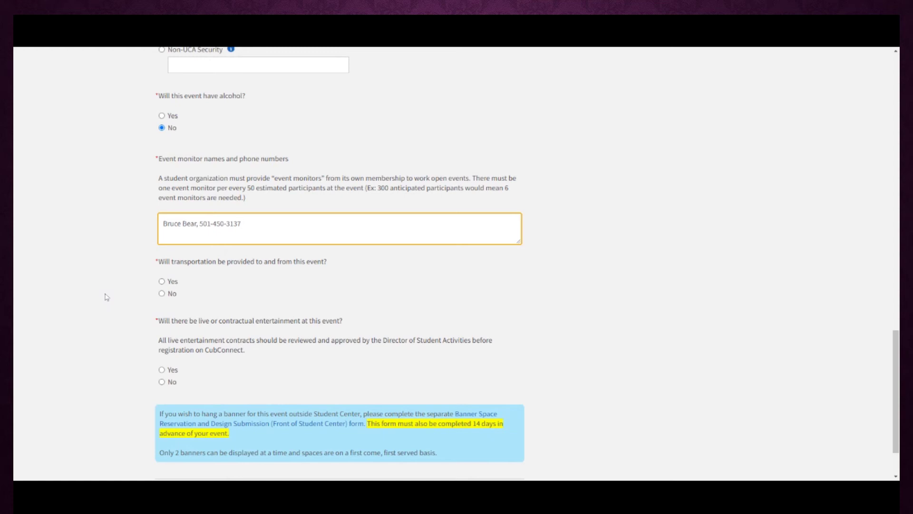
click(105, 295)
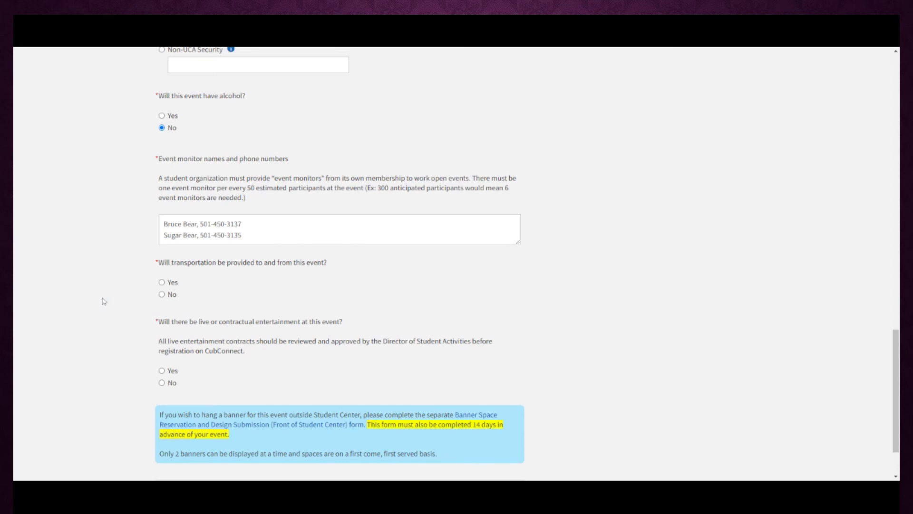
Answer No to both transportation and live entertainment
scroll(103, 301, down, 1)
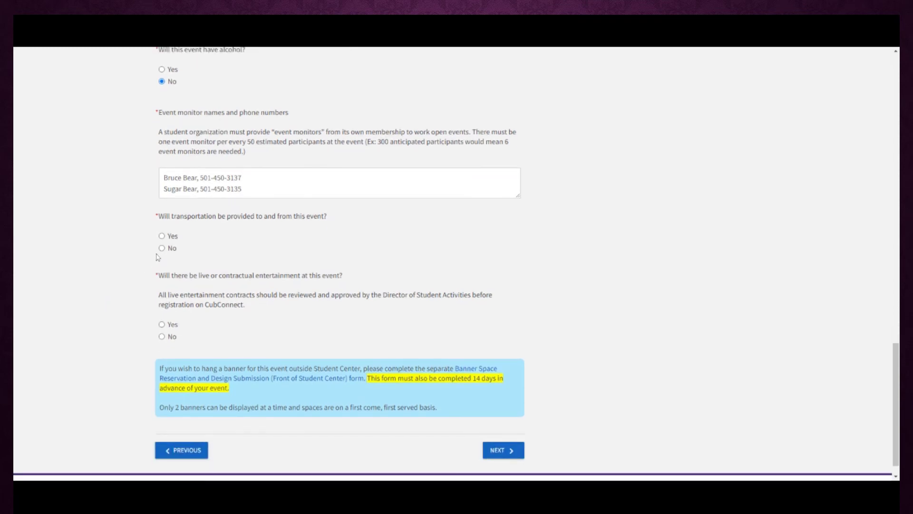
click(161, 248)
click(161, 337)
scroll(98, 338, down, 1)
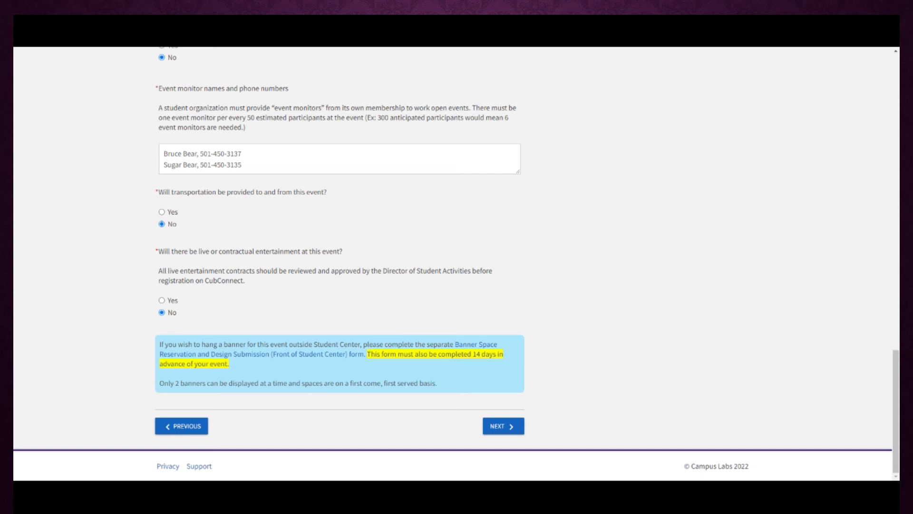
On the reviewers page, enter the reviewer's e-mail address and continue to Review Event Submission
click(497, 426)
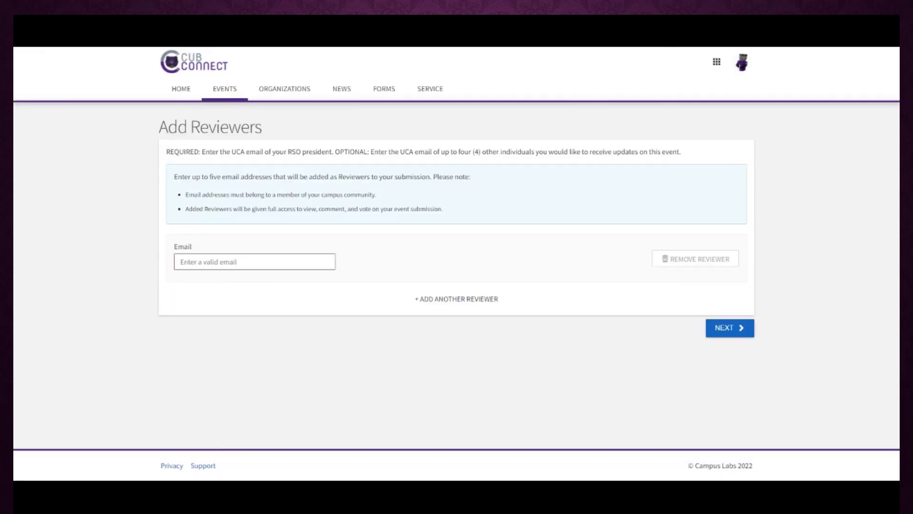
click(181, 262)
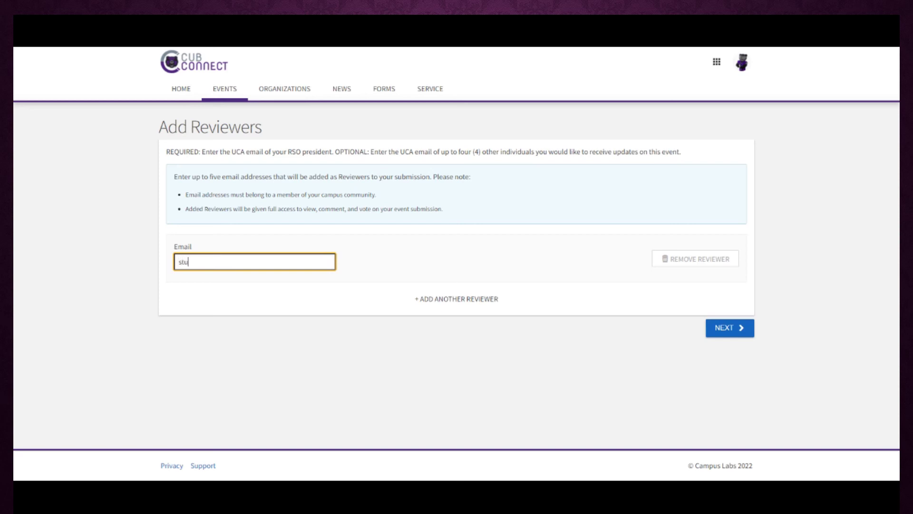
click(349, 302)
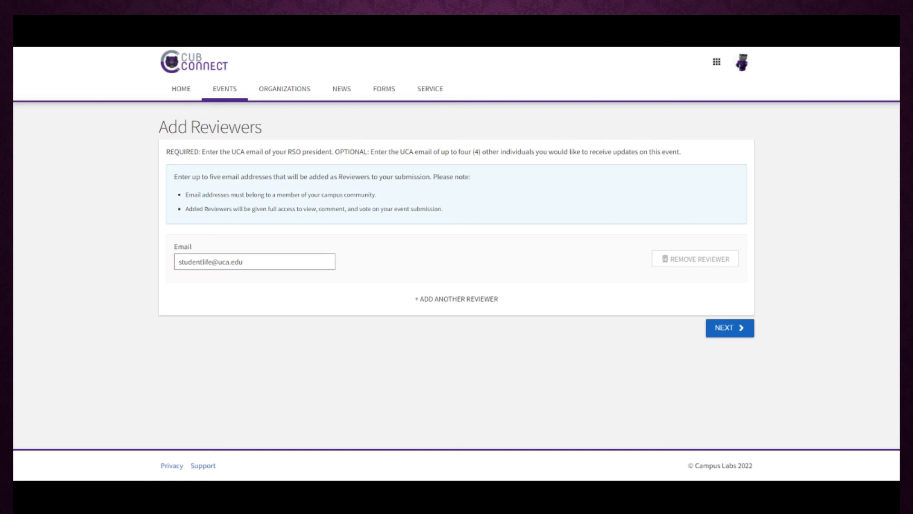
click(480, 299)
click(607, 369)
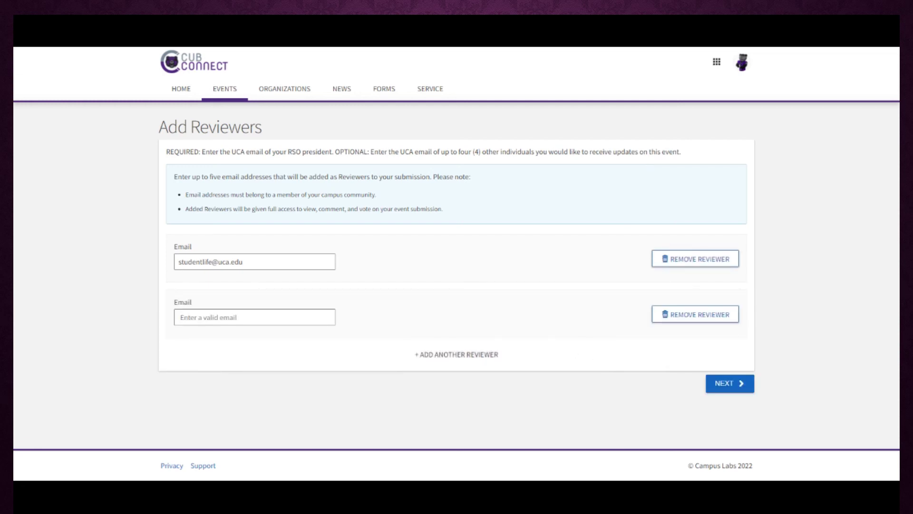
click(732, 392)
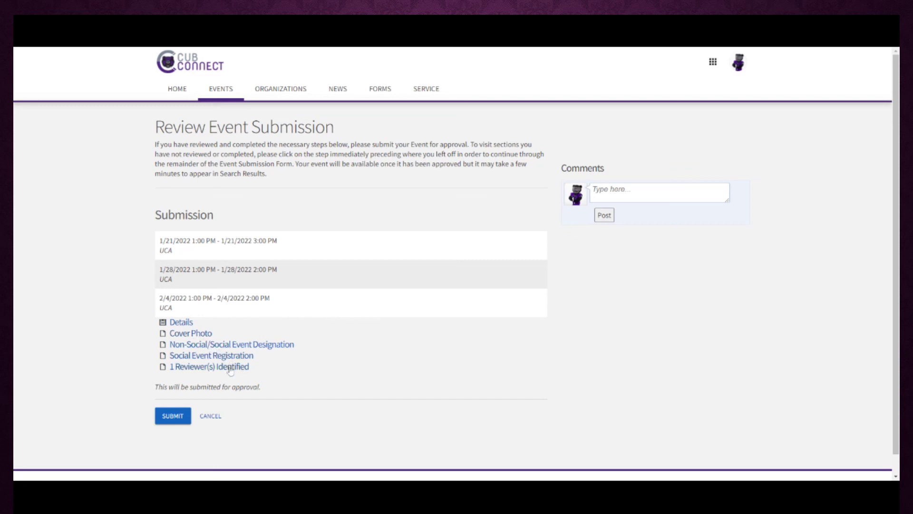
Type 'Thanks!' into the submission's Comments box, fixing a stray capital letter
click(592, 189)
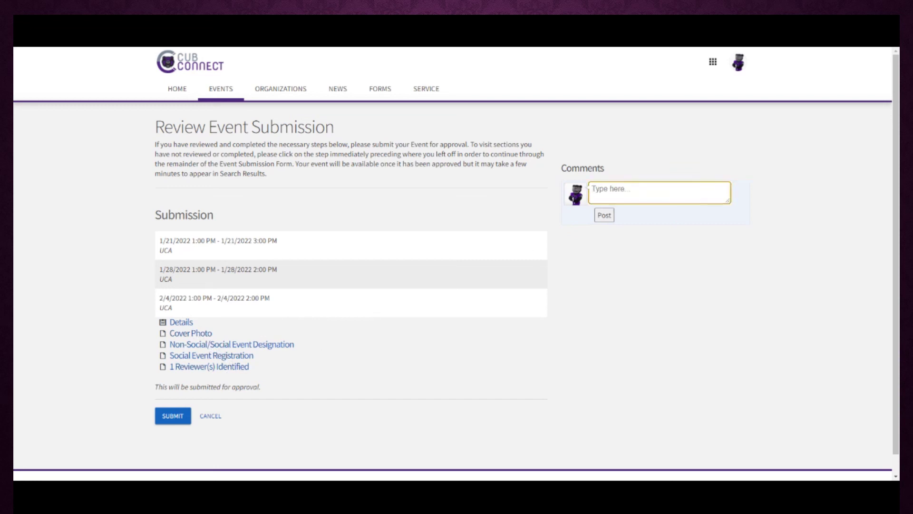
text(Thanks!)
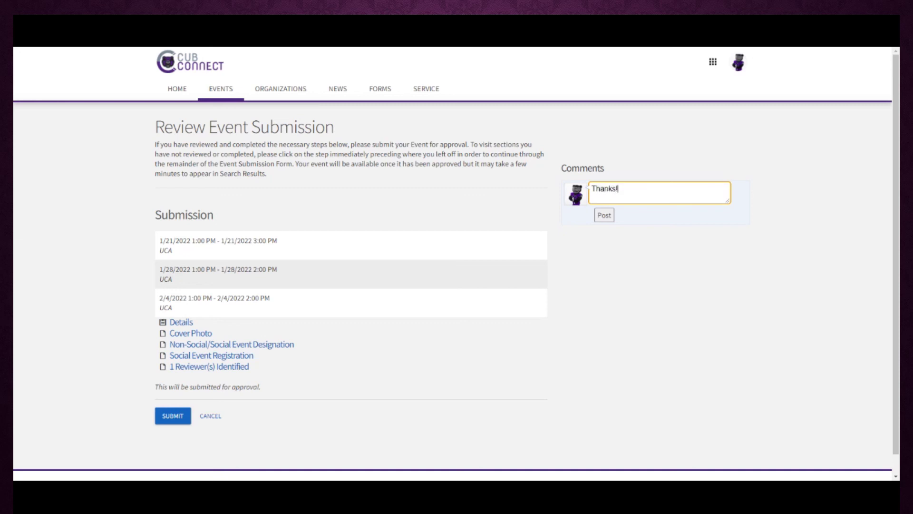